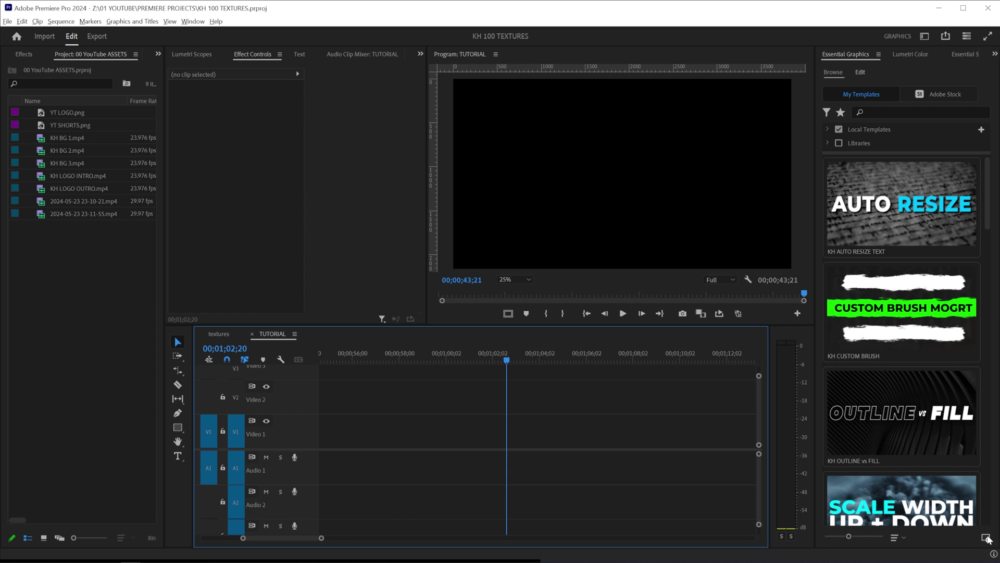
Switch to the Graphics workspace and install the KH 100 TEXTURES.mogrt template
left_click(917, 33)
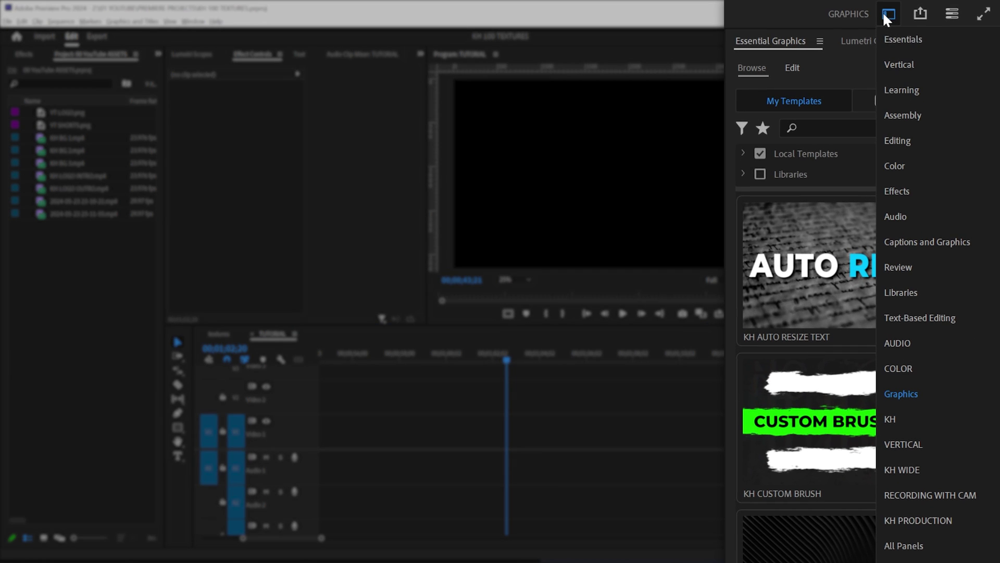
left_click(908, 392)
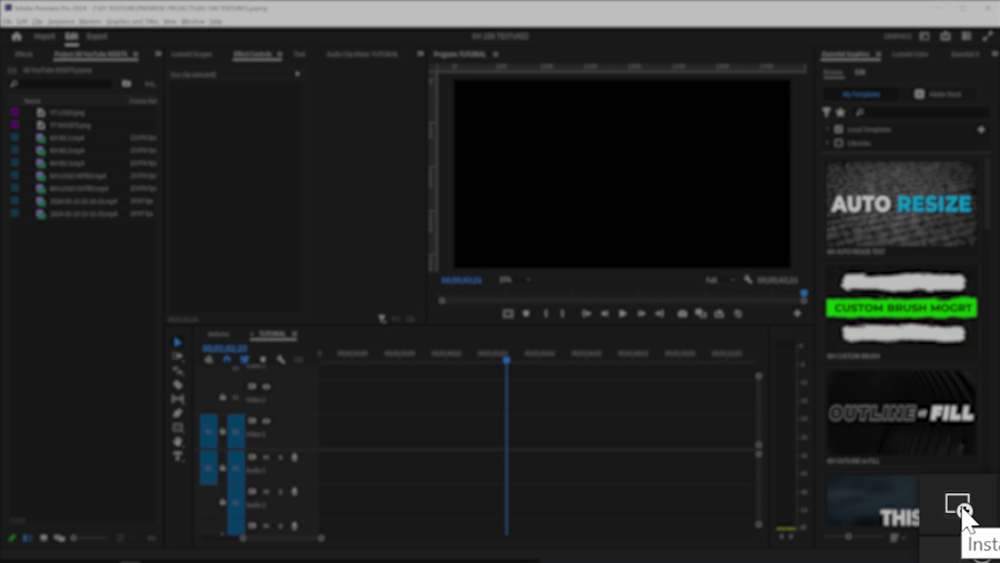
left_click(985, 537)
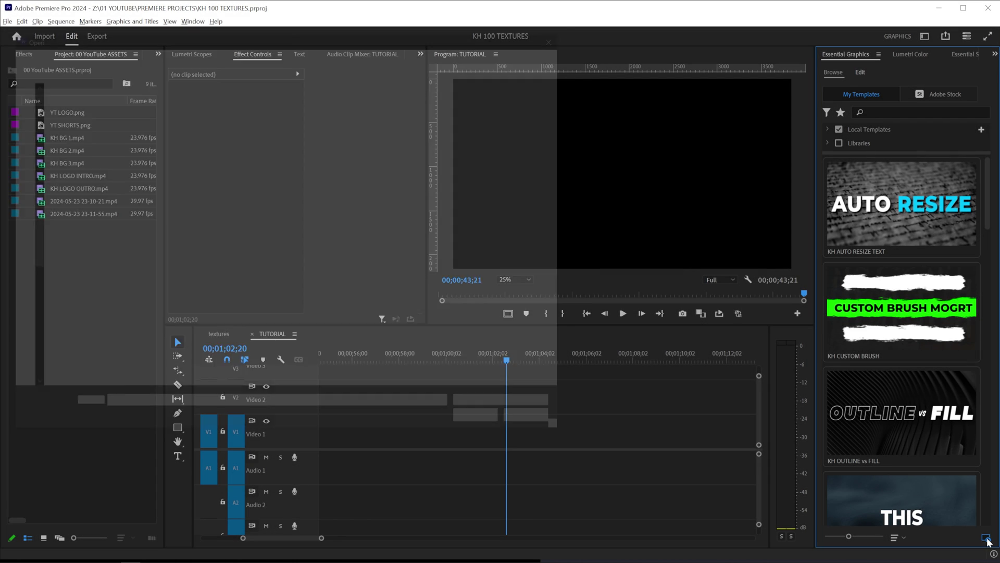
left_click(232, 111)
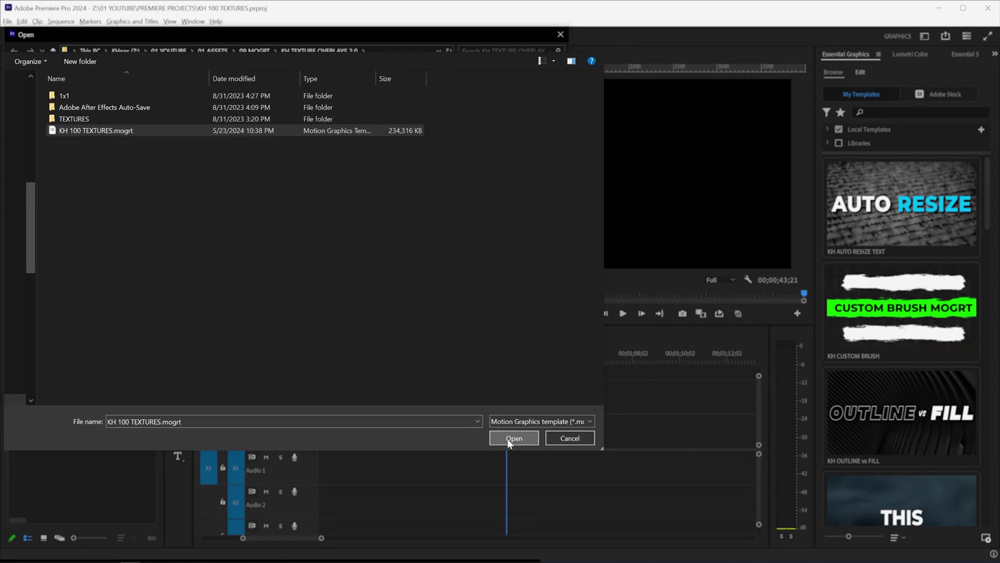
left_click(507, 439)
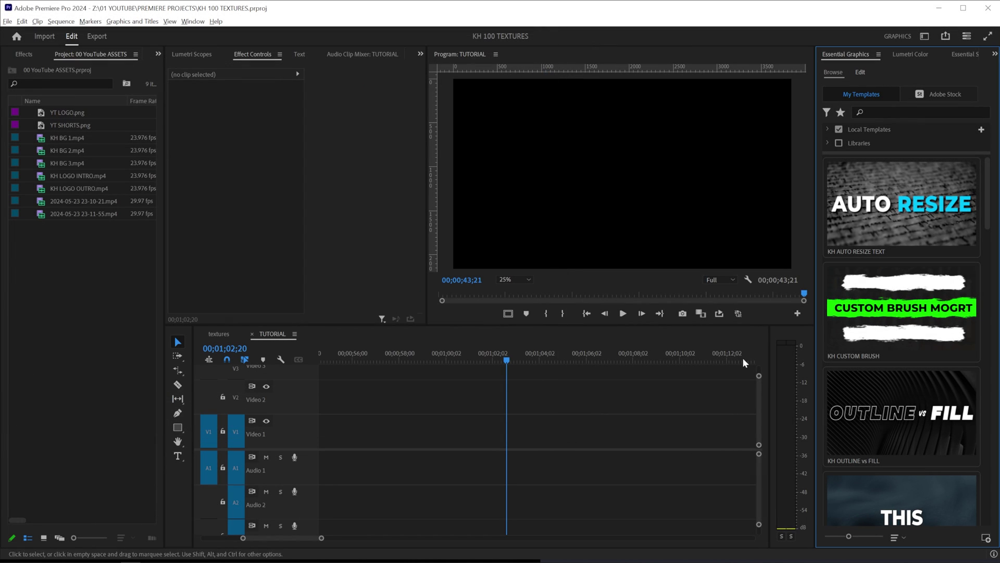
Shrink the template thumbnails to a list and place KH 100 TEXTURES on track V1
mouse_move(918, 226)
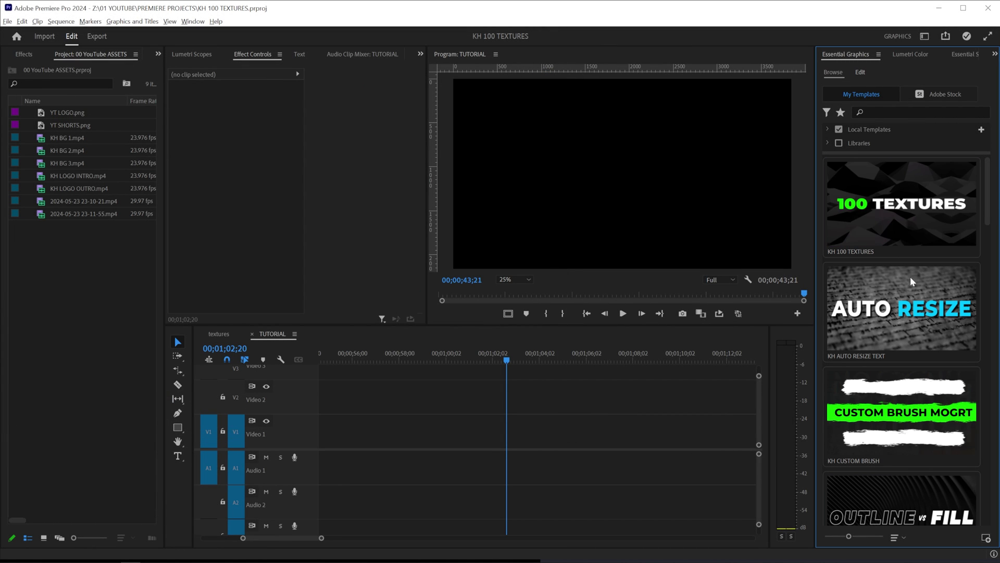
mouse_move(849, 536)
left_mouse_down()
mouse_move(827, 535)
mouse_move(844, 536)
left_mouse_up()
left_click_drag(887, 217, 485, 439)
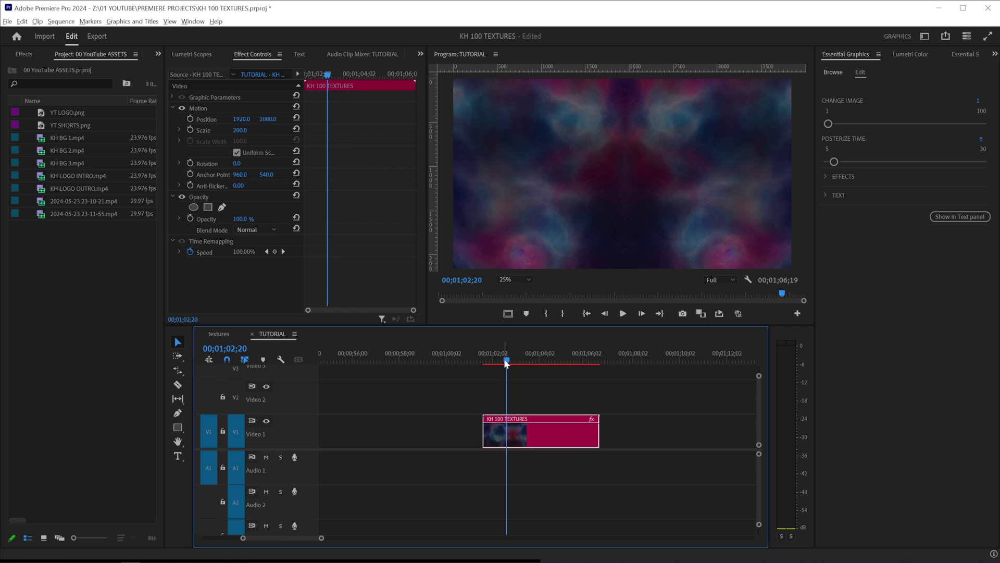
Preview the clip from its start and set Change Image to 12 for cracked earth
left_click(485, 355)
key("space")
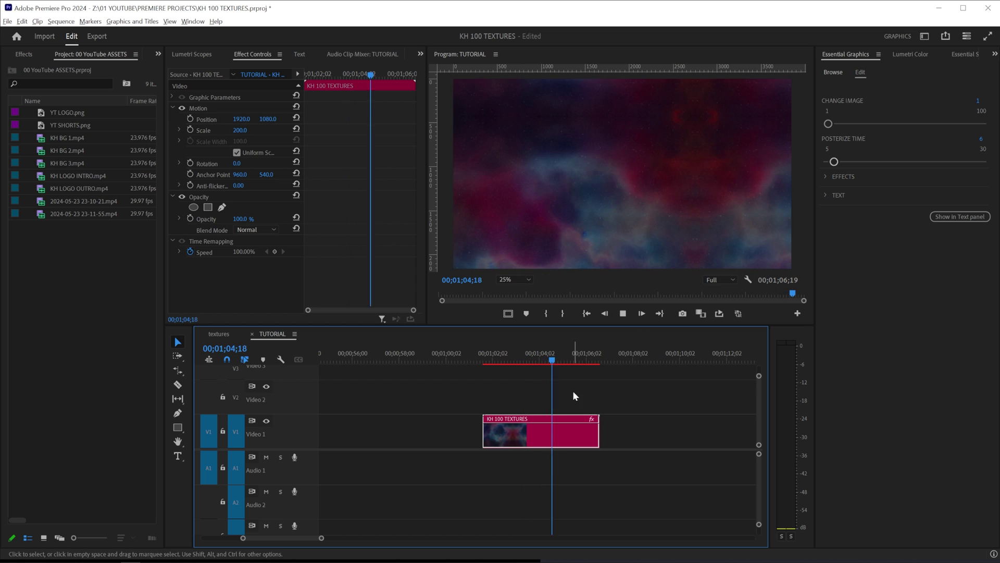
key("space")
left_click(489, 359)
key("space")
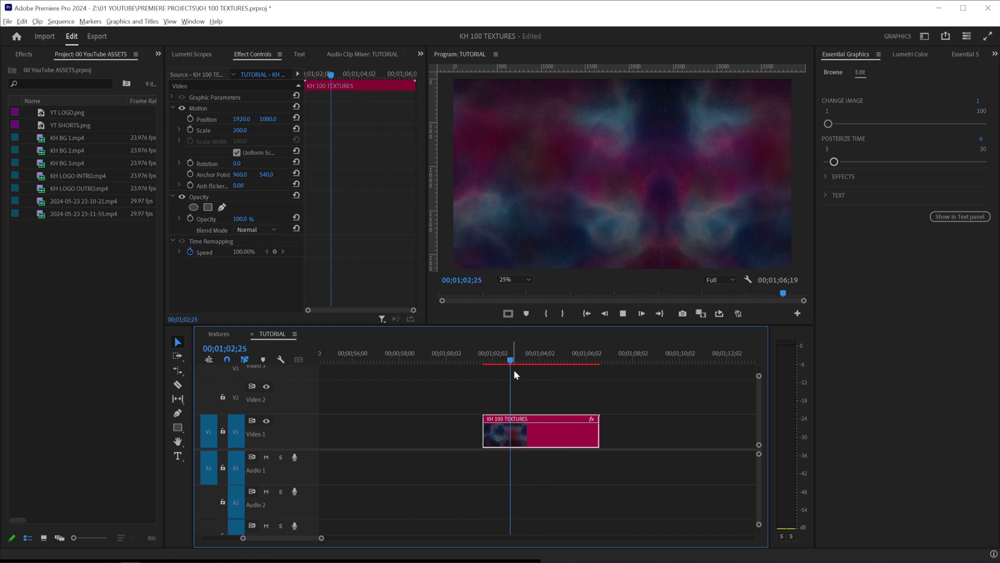
mouse_move(828, 124)
left_mouse_down()
mouse_move(949, 123)
mouse_move(845, 124)
left_mouse_up()
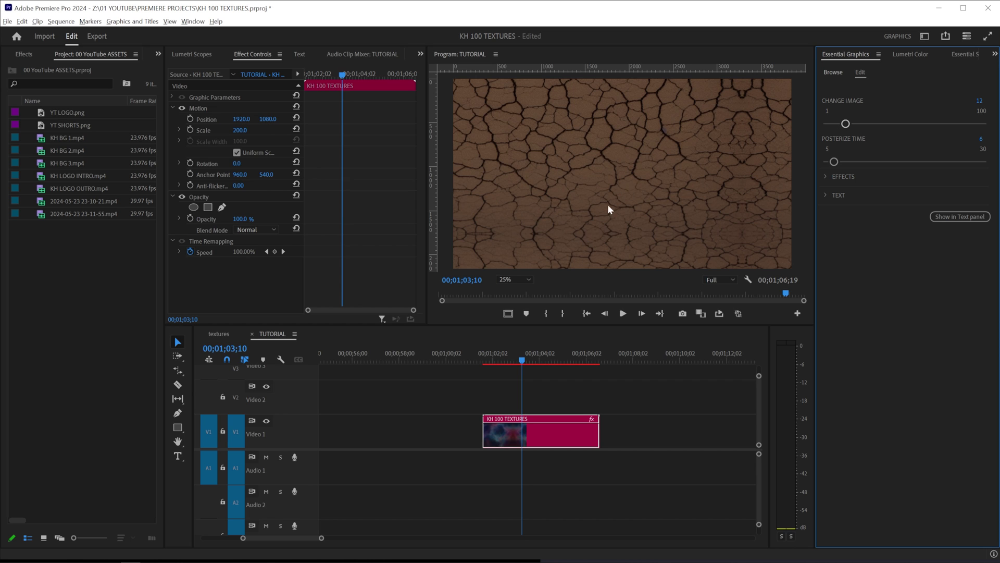
Add a 'KYLER' text graphic, then delete that stray text clip
left_click(549, 379)
key("t")
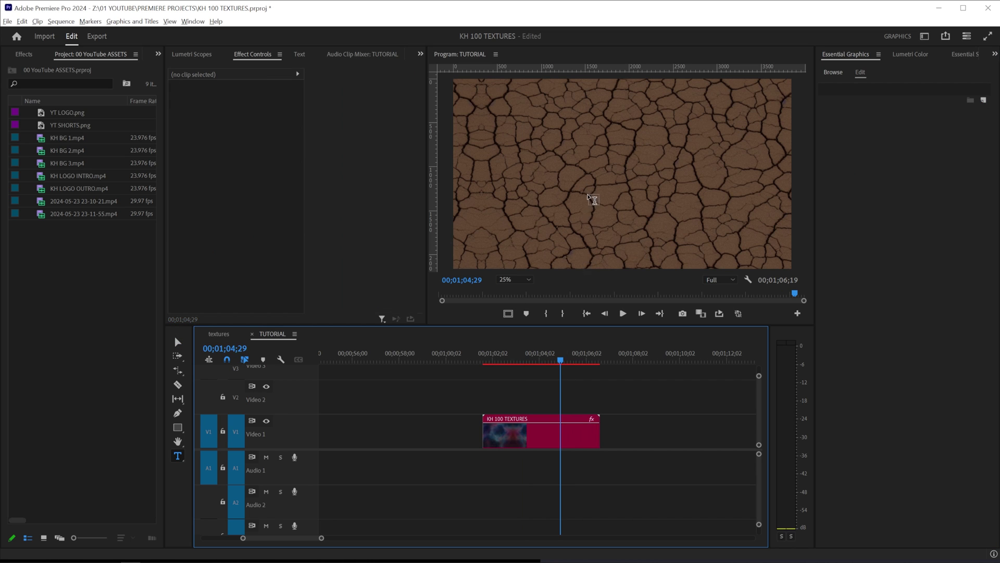
left_click(592, 200)
type("KYLER")
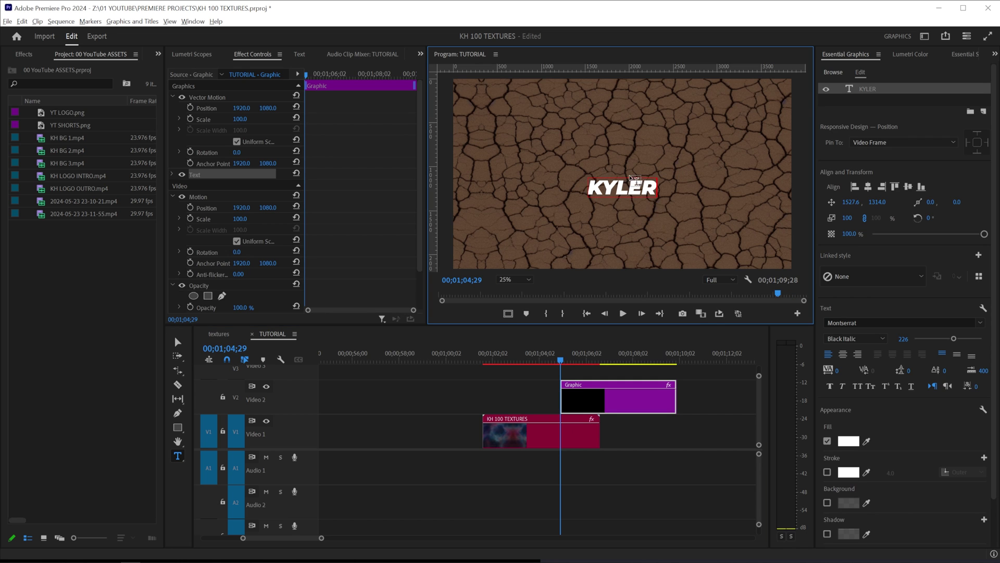
left_click(700, 430)
left_click(623, 406)
key("Delete")
Turn on the template's title in Montserrat Black Italic at size 168
left_click(560, 432)
left_click(826, 195)
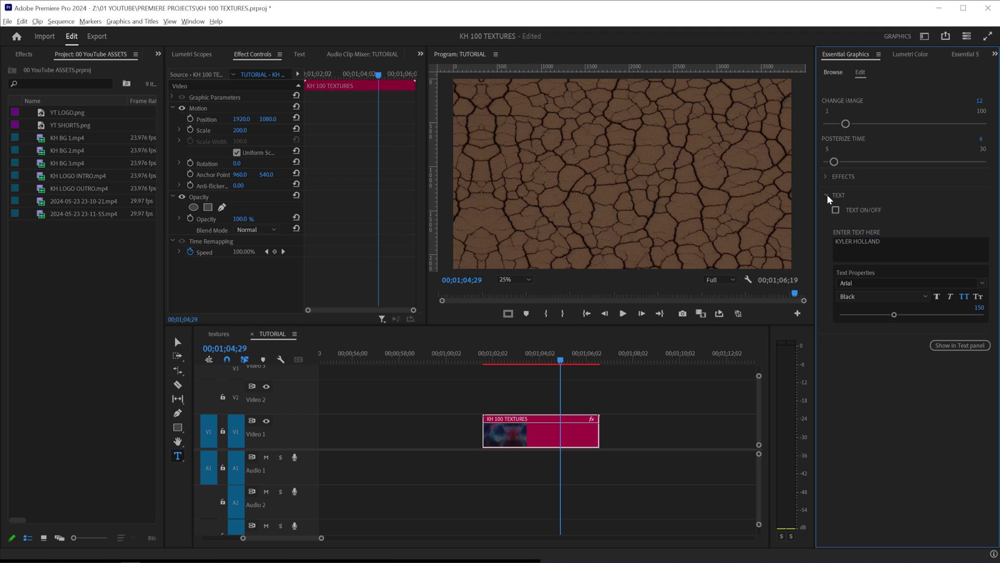
left_click(835, 210)
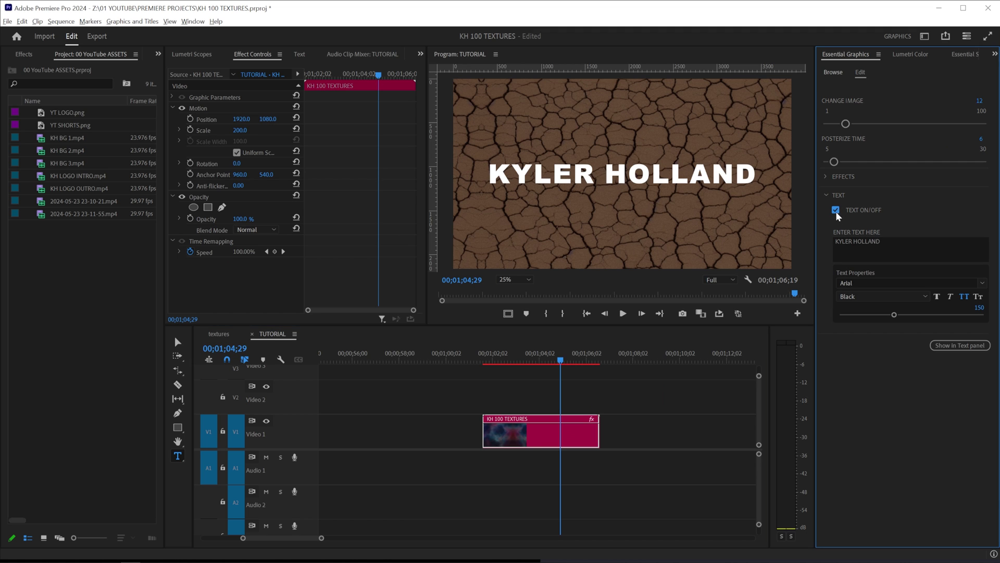
left_click(868, 282)
type("montserrat")
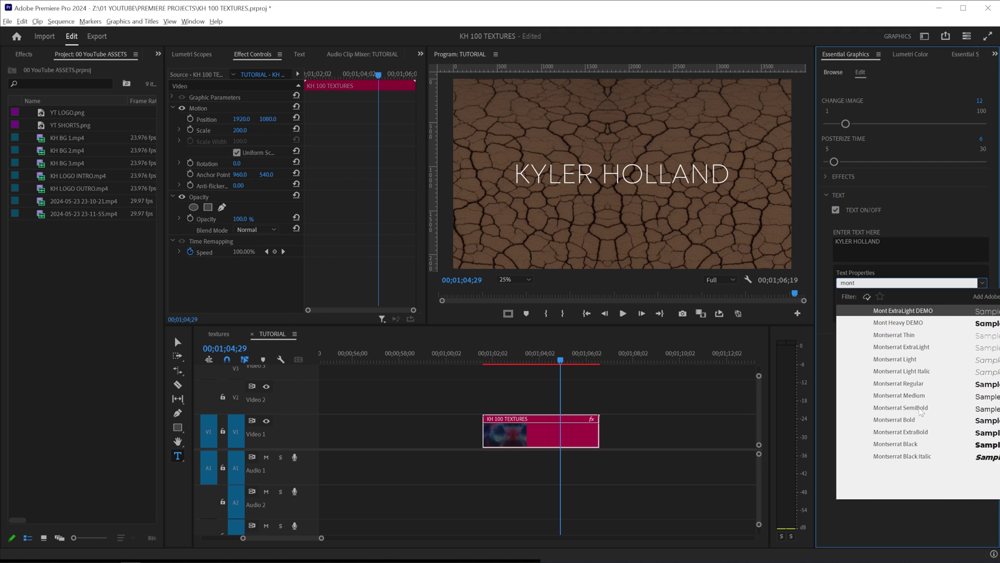
left_click(916, 458)
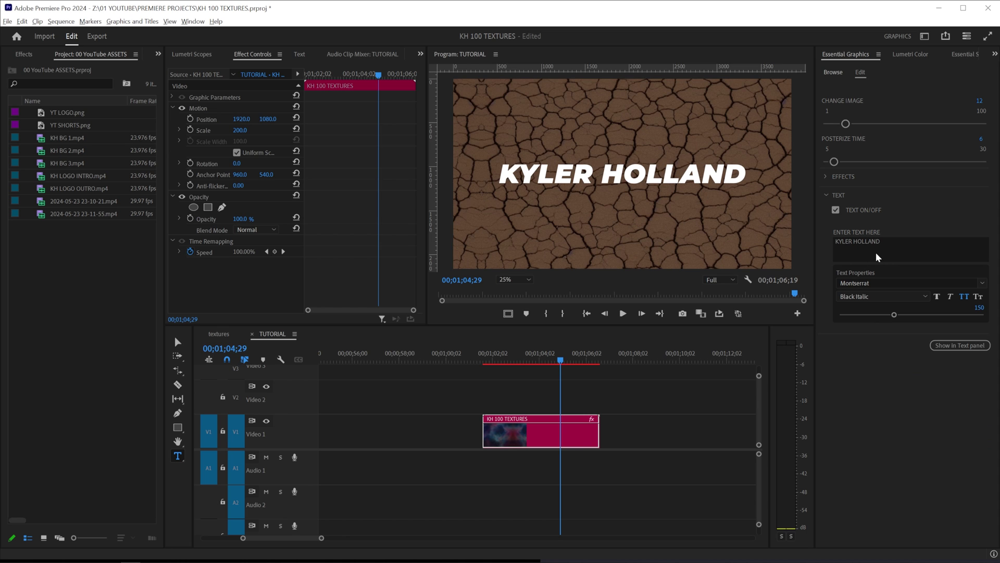
left_click_drag(893, 314, 866, 314)
left_click(899, 314)
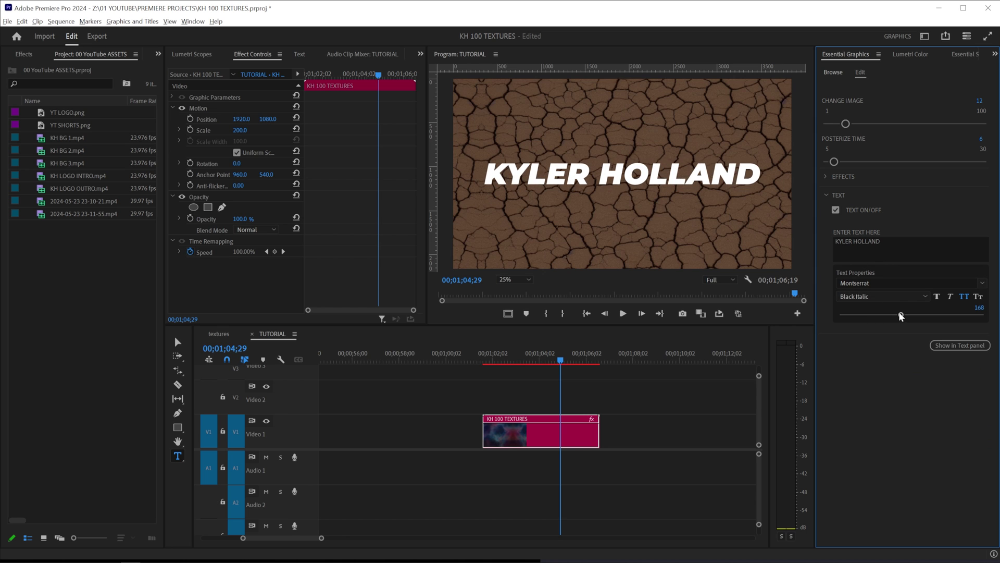
Try Posterize Time at 30 then back to 6, and set Wiggle Amplitude to 65
left_click(826, 177)
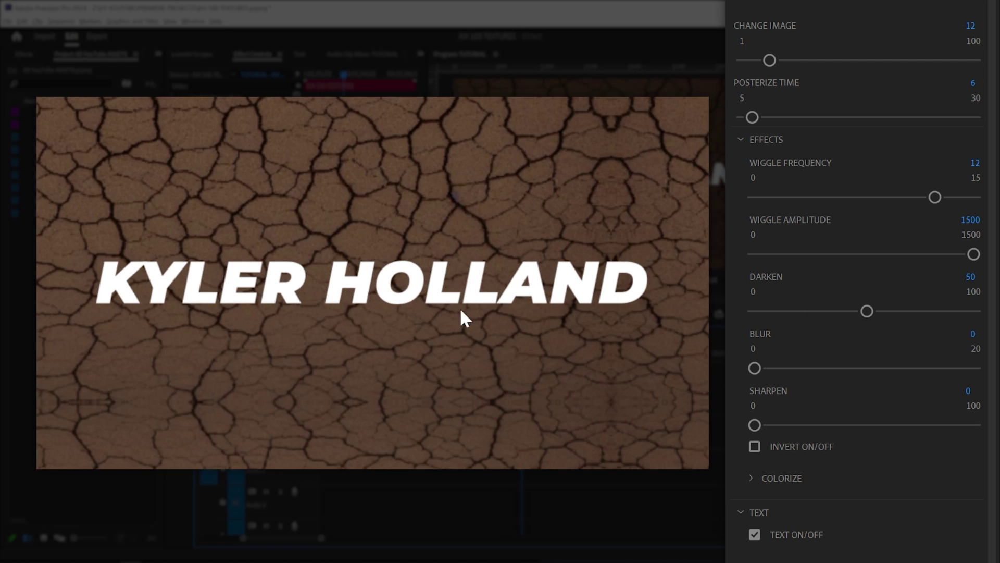
left_click_drag(879, 116, 976, 118)
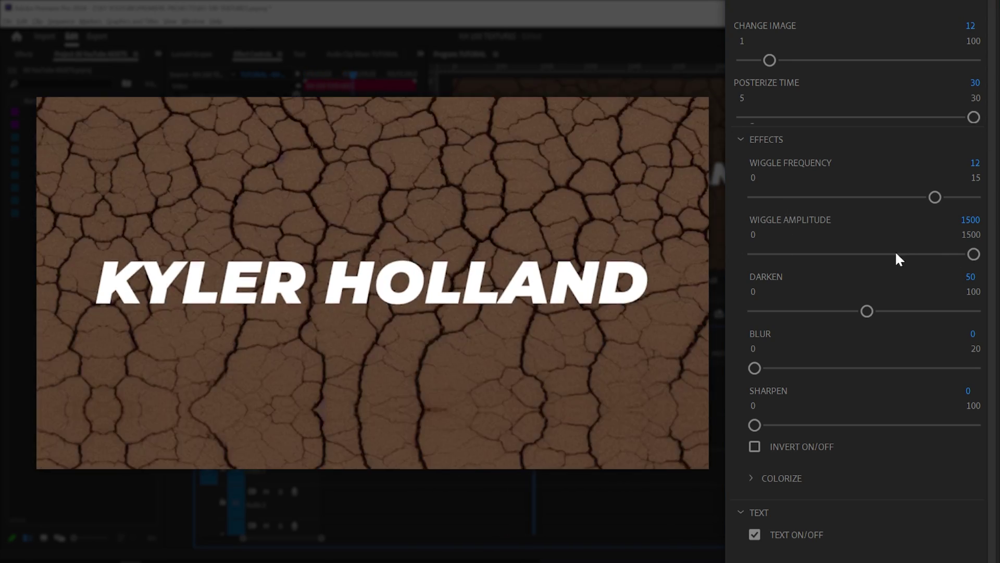
left_click(762, 255)
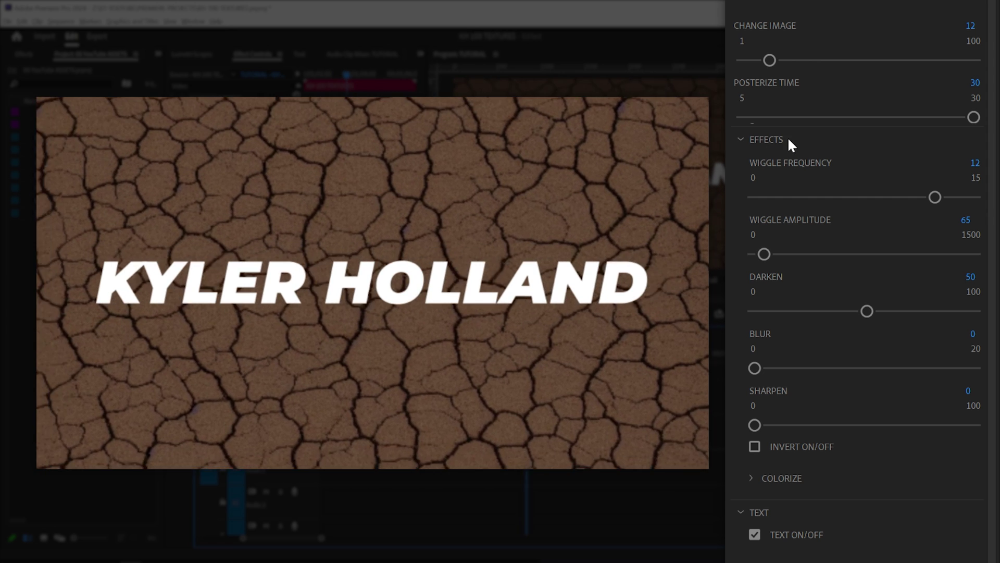
left_click(748, 118)
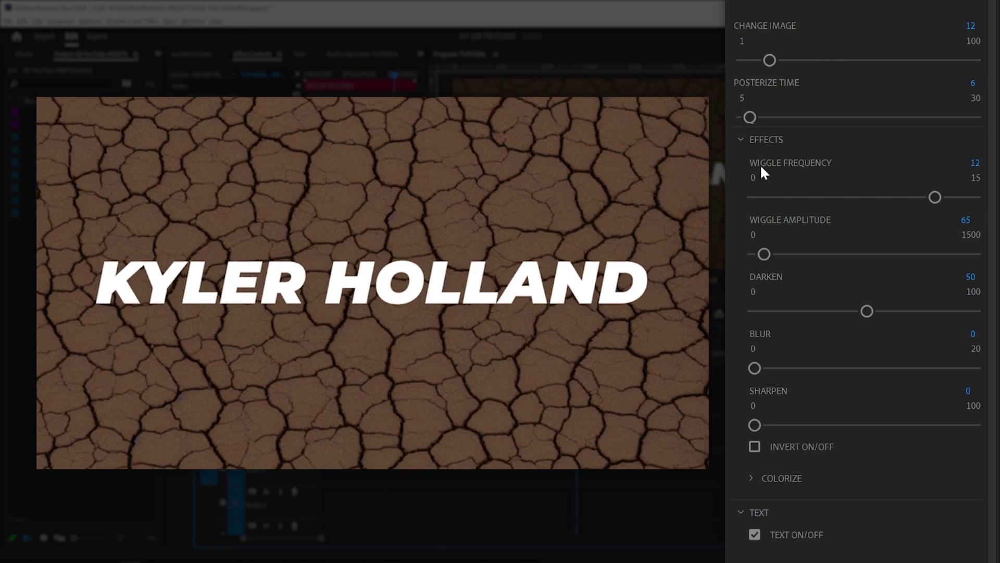
Set Wiggle Frequency to 2 and raise Wiggle Amplitude to 1094
left_click_drag(797, 197, 729, 197)
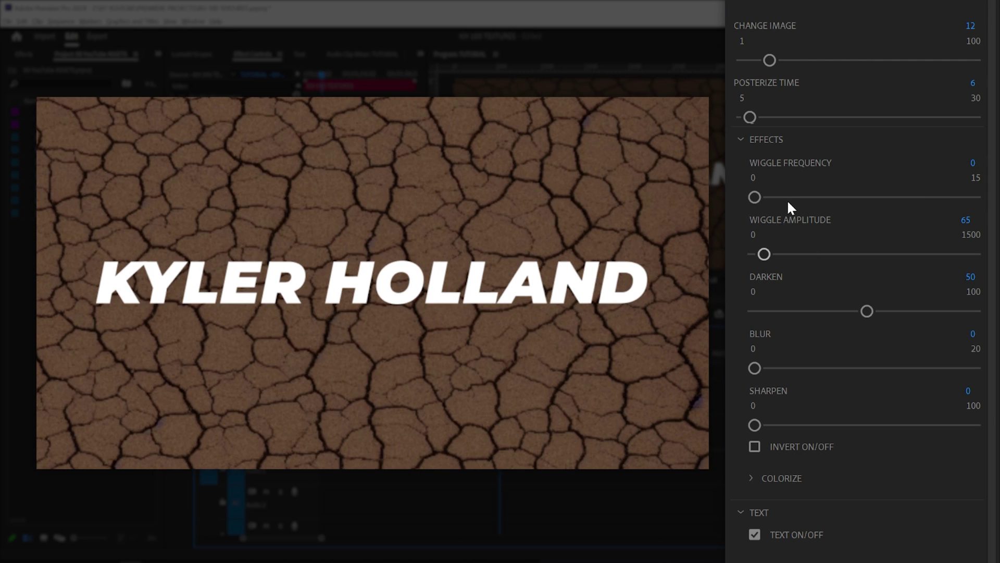
left_click_drag(771, 198, 789, 197)
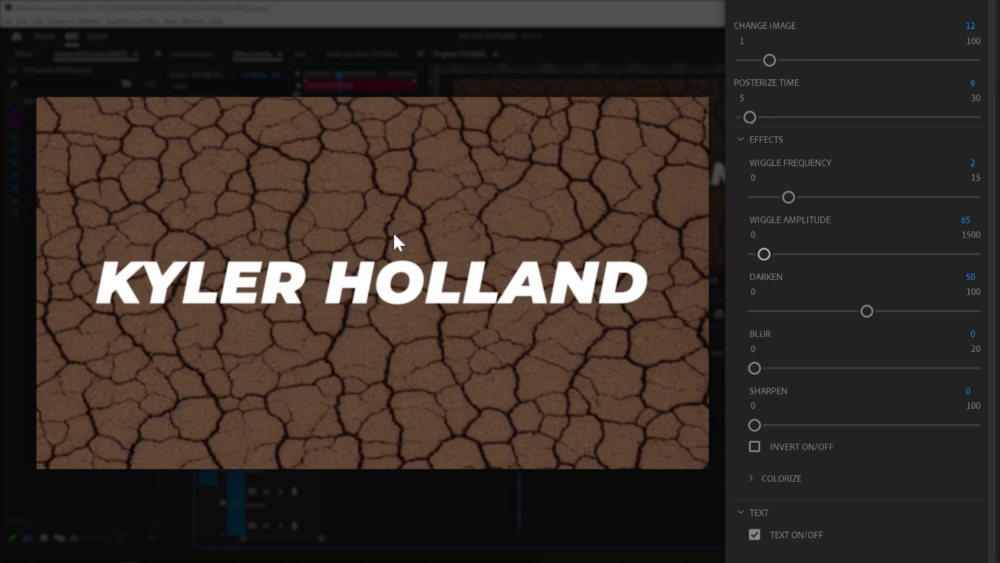
left_click_drag(860, 255, 914, 254)
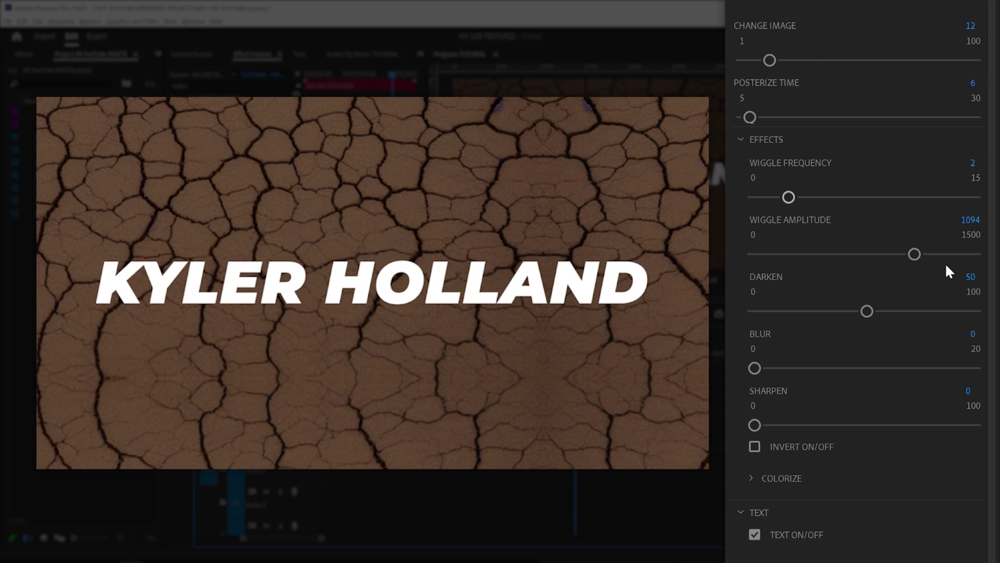
Set Darken to 63, Blur to 10, and Change Image to 38
left_click_drag(868, 308, 893, 311)
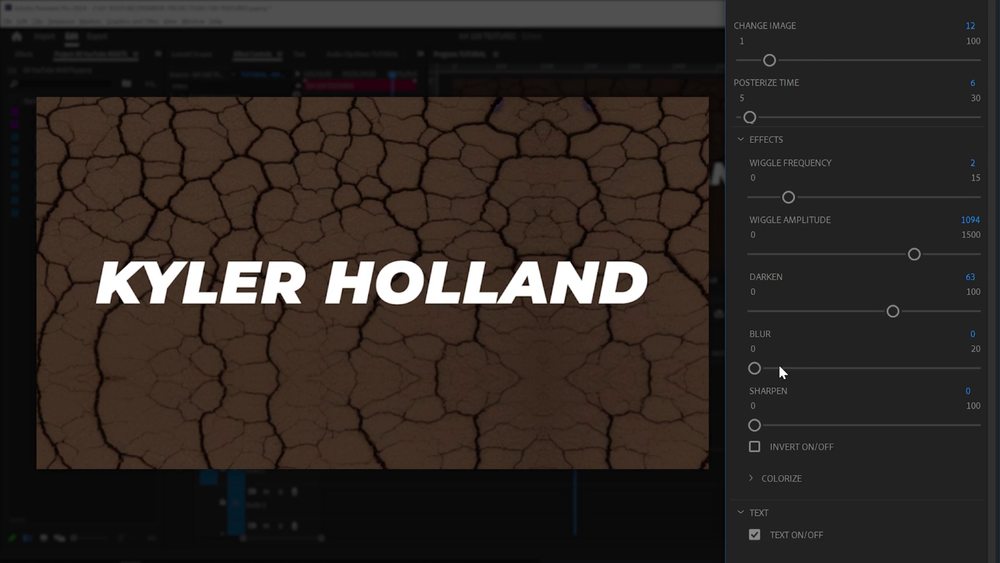
left_click_drag(775, 368, 867, 368)
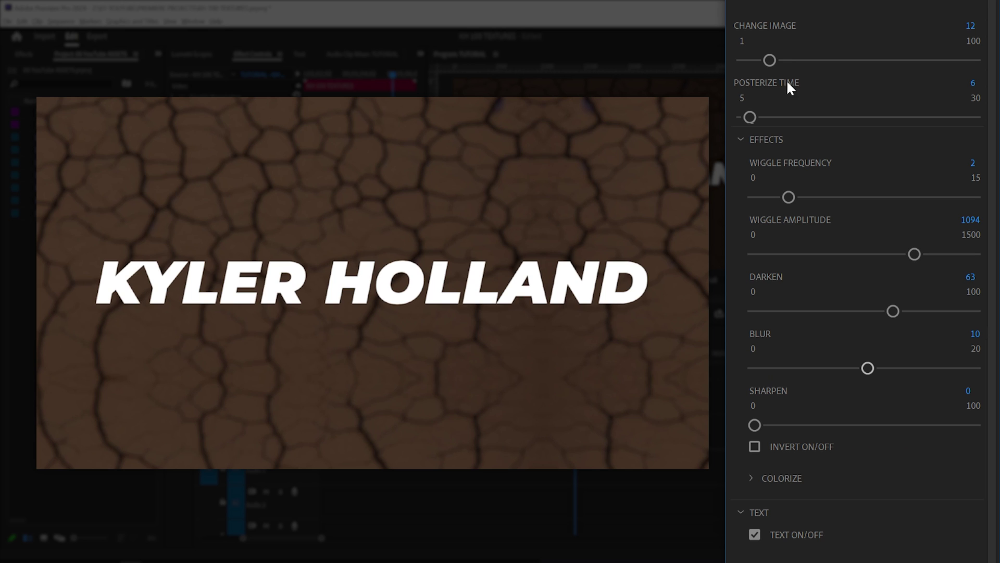
left_click_drag(792, 61, 829, 61)
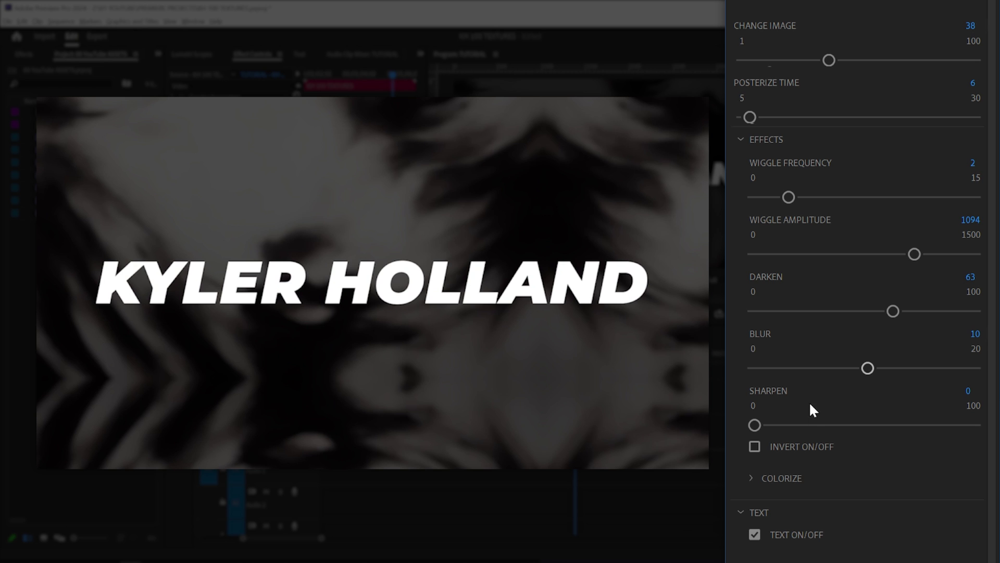
Set the background Blur to 4 and Sharpen to 53
left_click(796, 368)
left_click_drag(768, 425, 976, 424)
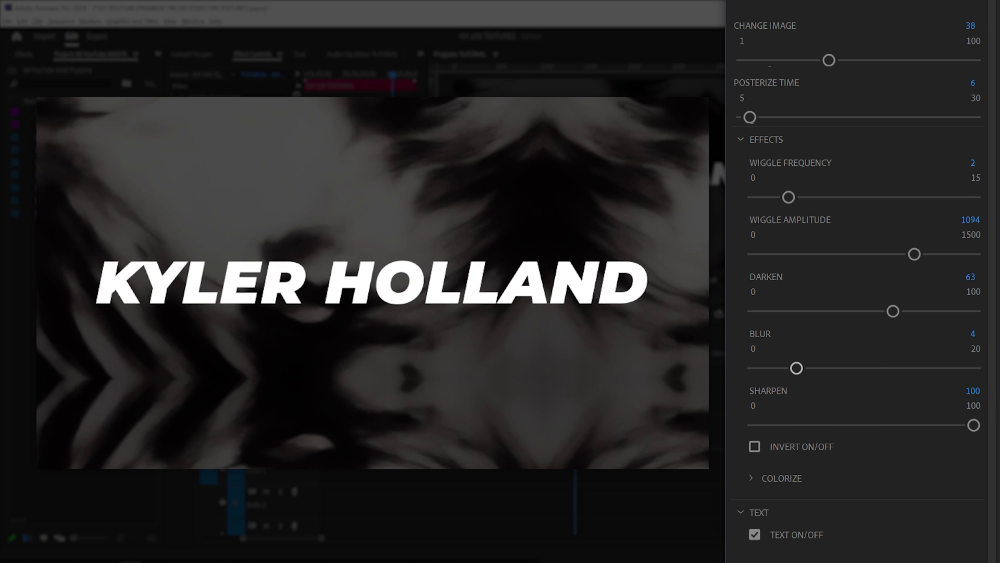
left_click_drag(795, 368, 751, 368)
left_click(804, 368)
left_click(870, 425)
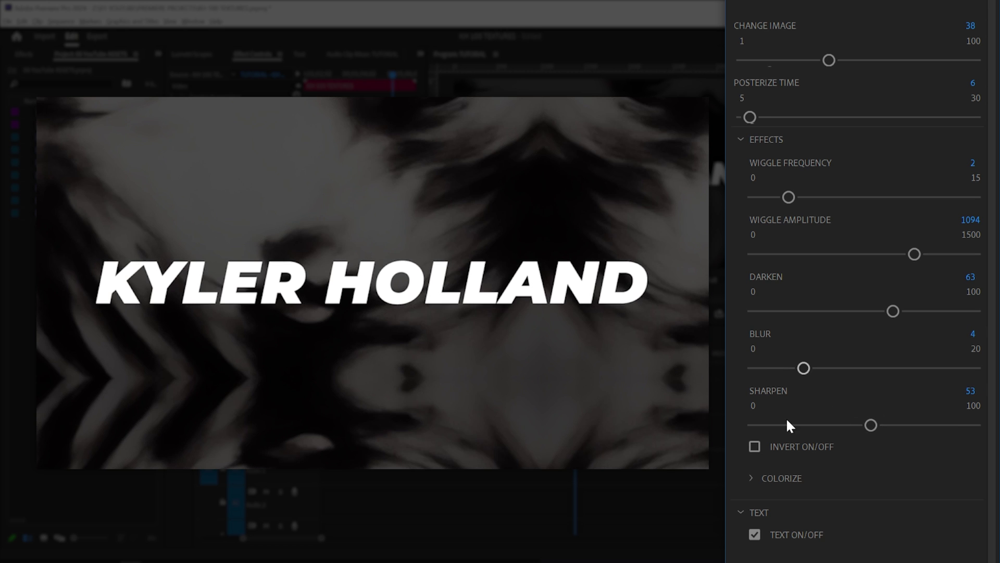
Toggle Invert on and off, then try Colorize and rotate its Change Hue dial
left_click(755, 446)
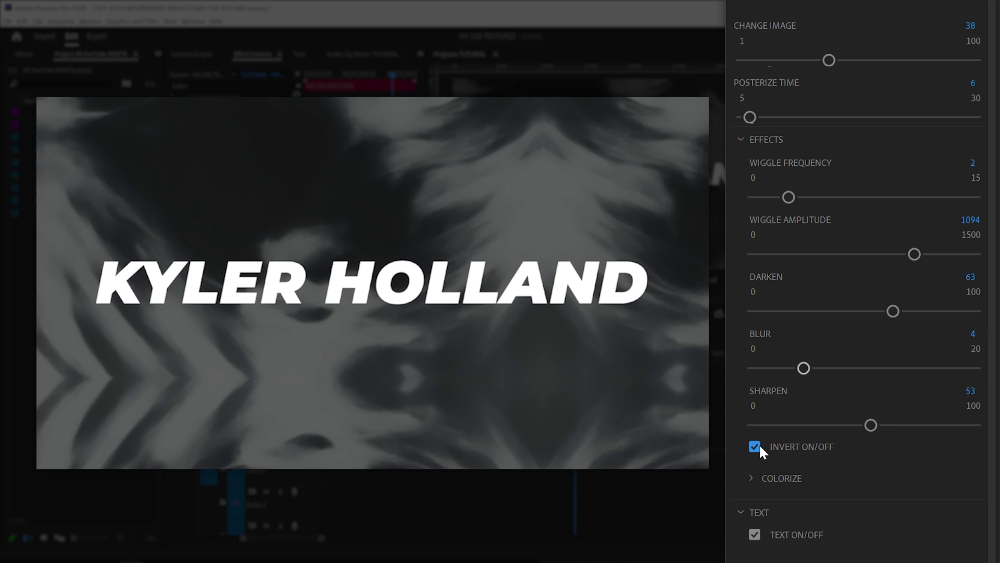
left_click(758, 446)
left_click(754, 477)
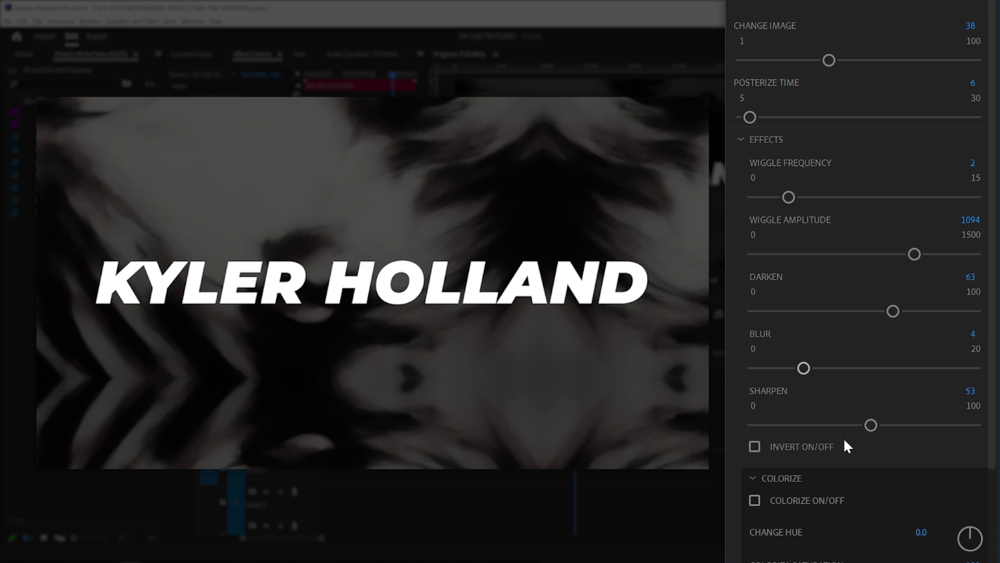
scroll(836, 430, "down", 3)
left_click(789, 411)
key("space")
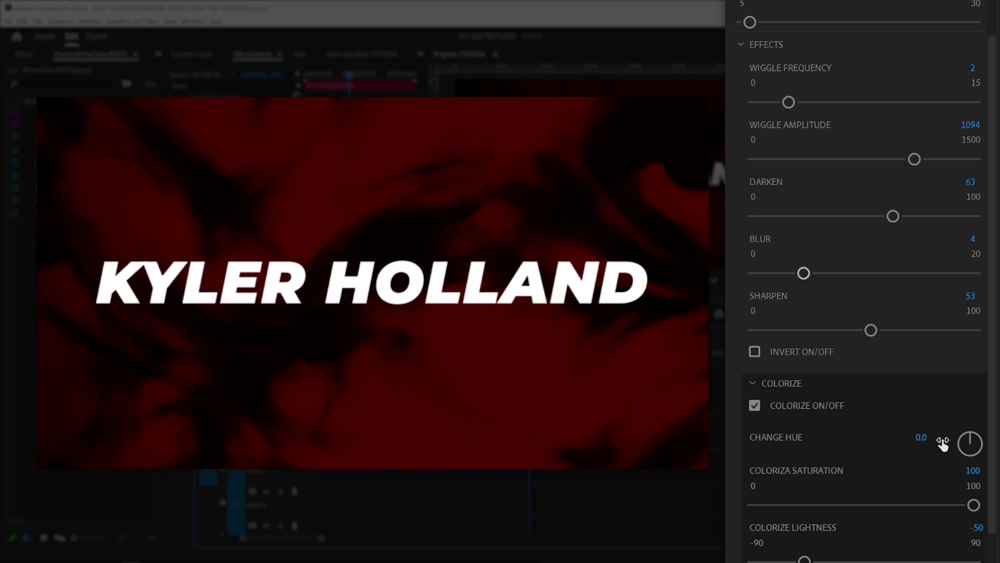
left_click_drag(967, 439, 971, 399)
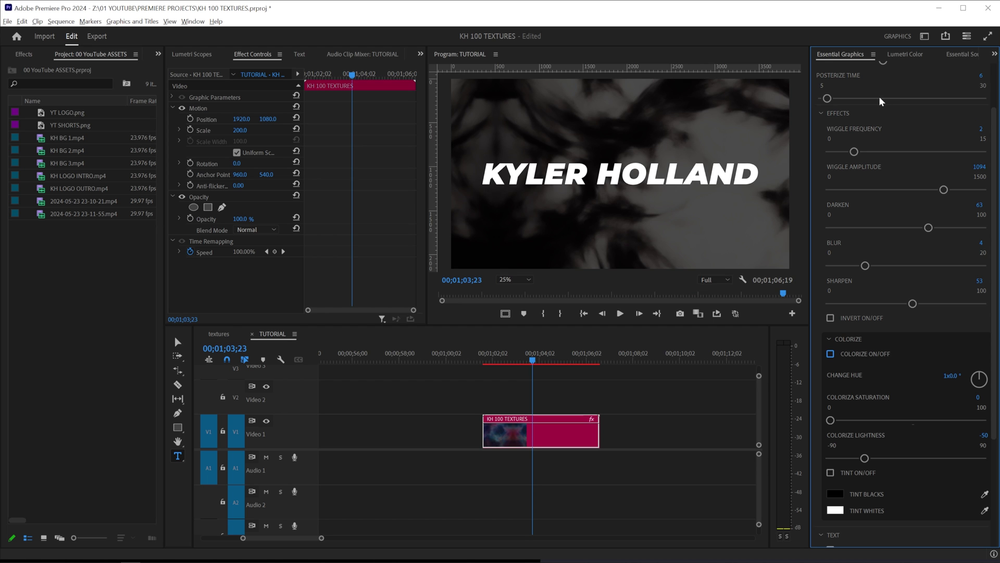
scroll(879, 96, "up", 2)
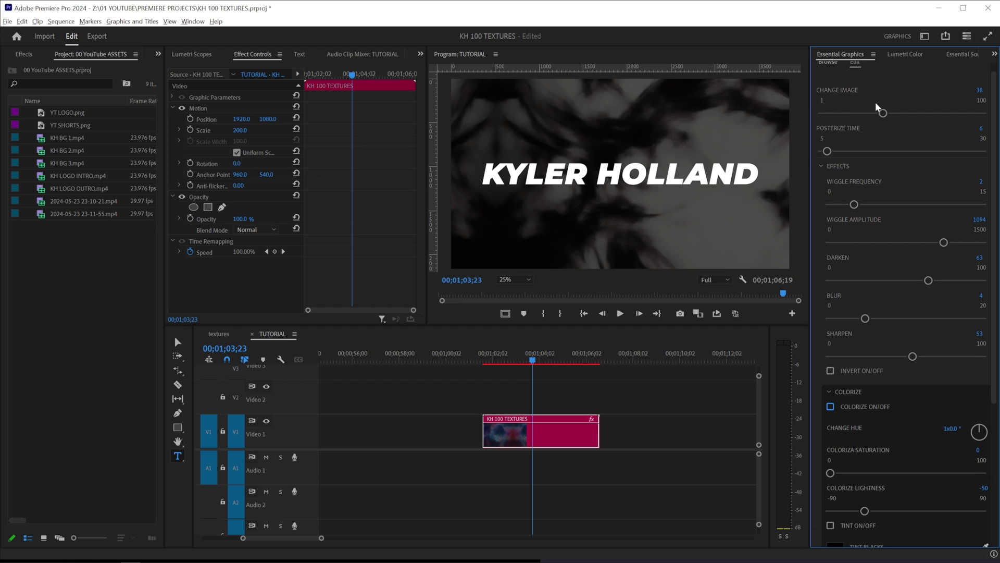
Switch to another texture and test Colorize at lightness -51, then turn it off
left_click_drag(848, 114, 941, 111)
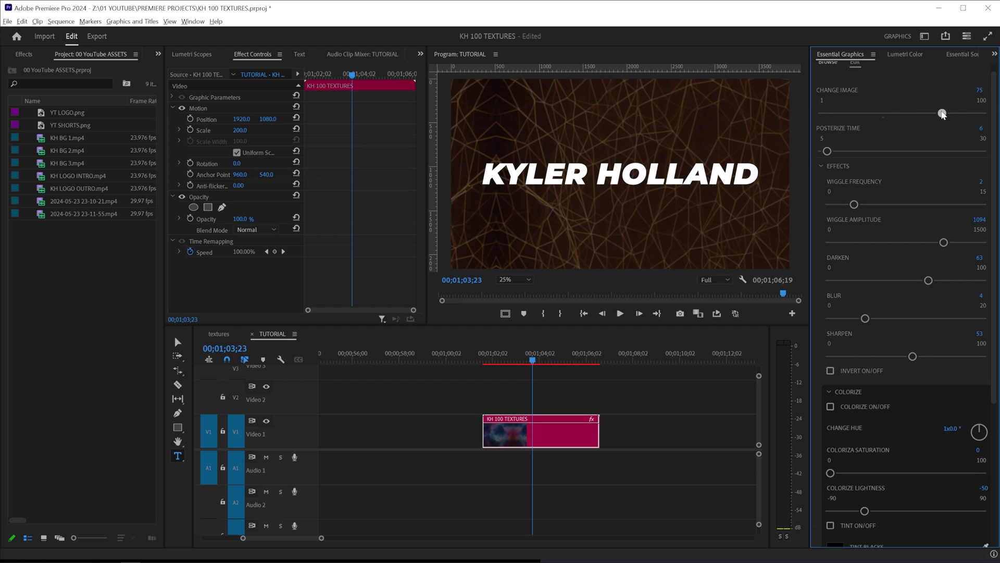
left_click(831, 407)
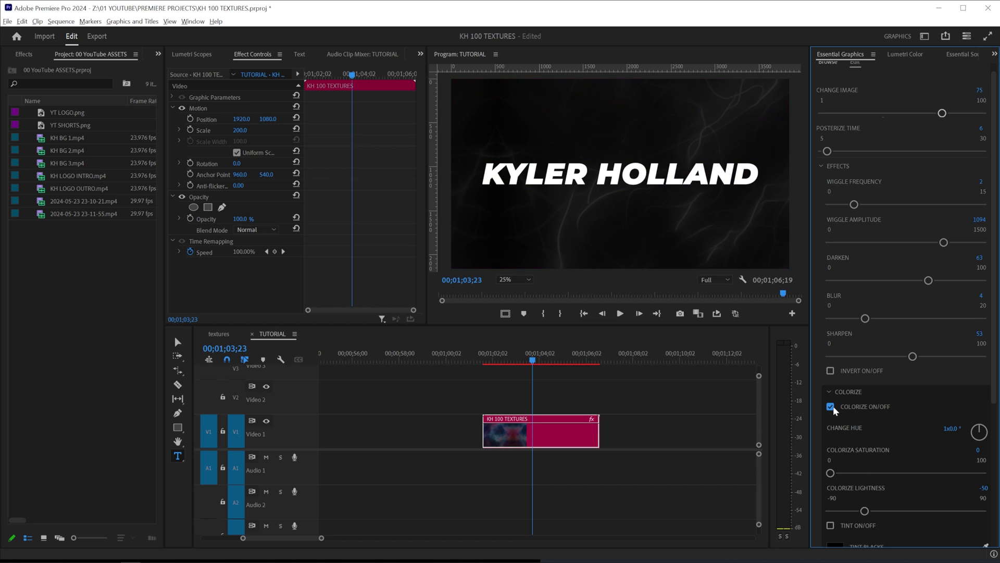
left_click_drag(865, 511, 934, 513)
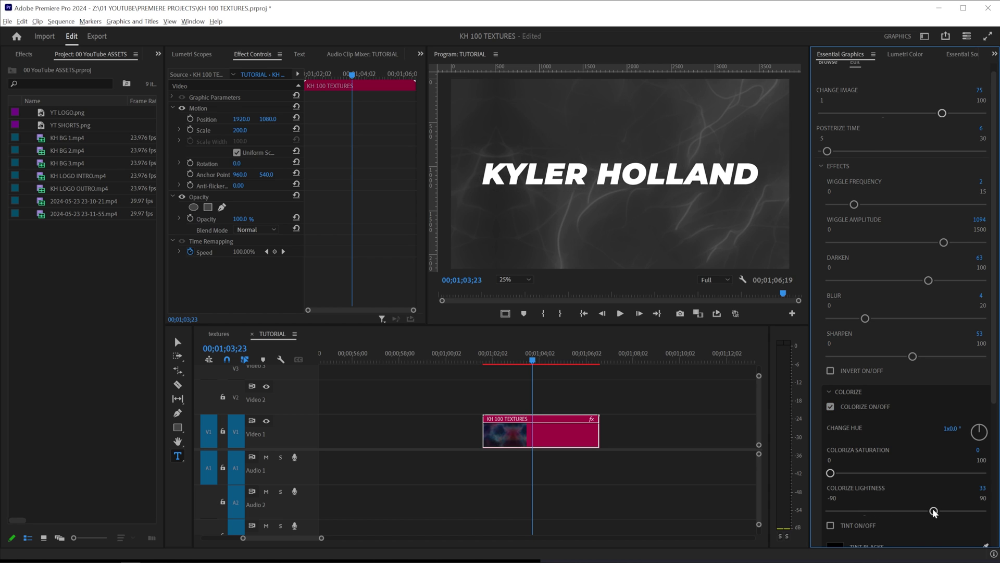
left_click(847, 511)
left_click_drag(846, 512, 863, 511)
left_click(831, 407)
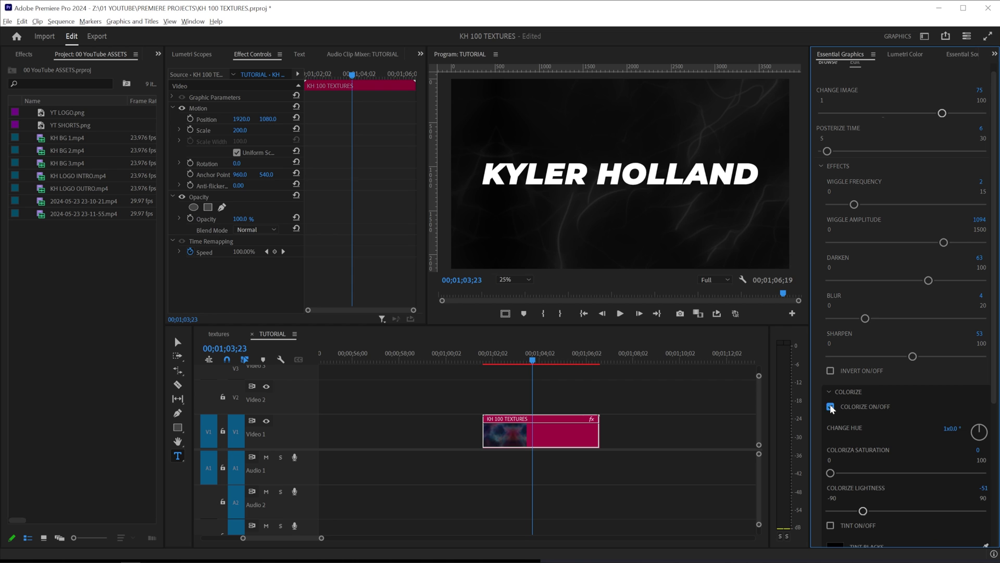
Lower Darken to 6 and switch the colour option back on
left_click_drag(929, 281, 758, 270)
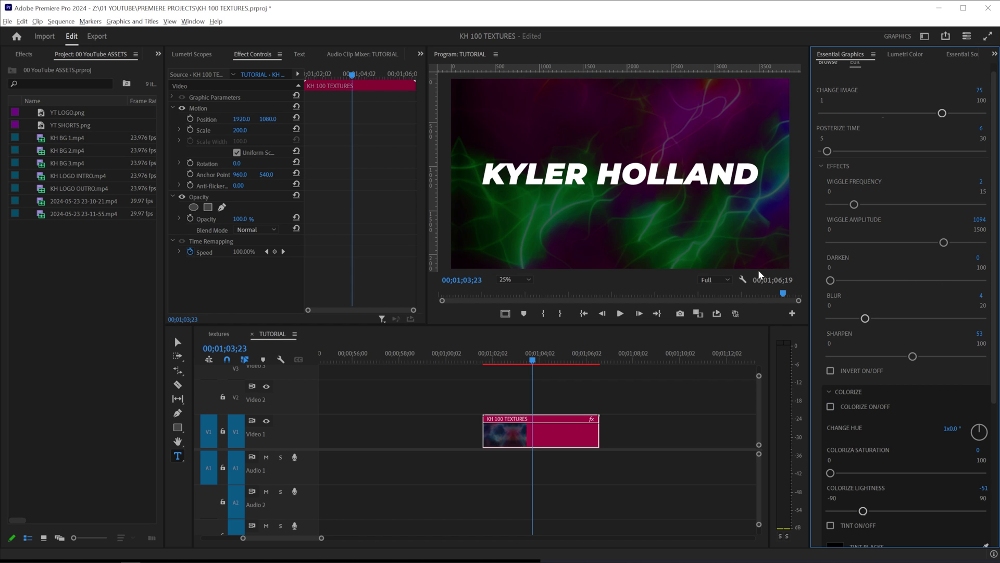
mouse_move(844, 281)
left_mouse_down()
mouse_move(959, 280)
mouse_move(839, 280)
left_mouse_up()
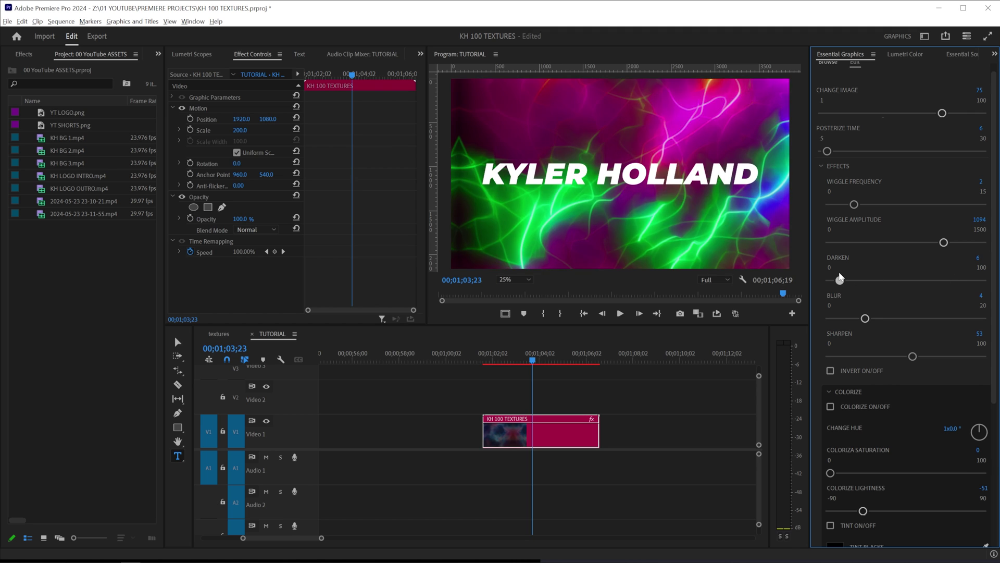
left_click(831, 406)
scroll(860, 422, "down", 2)
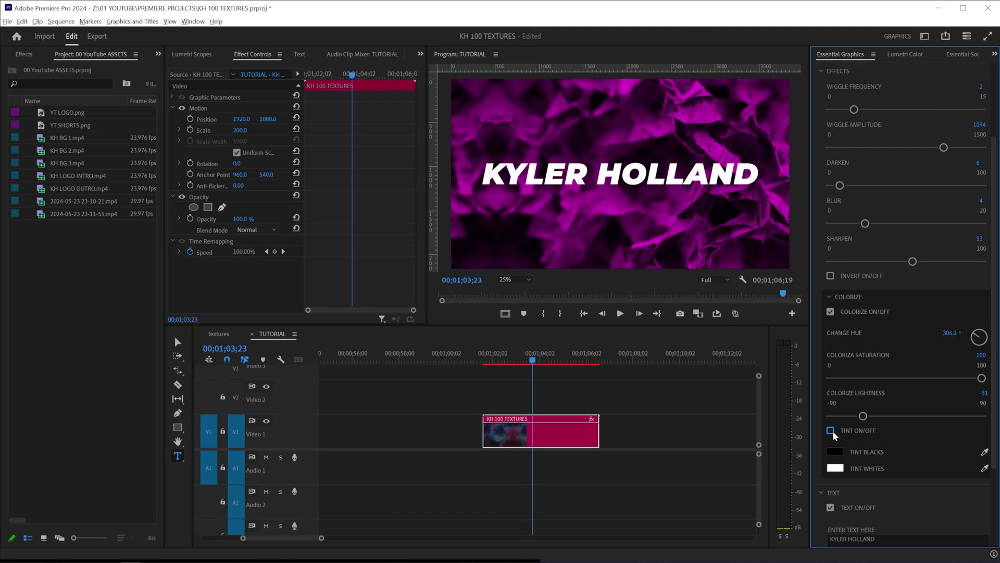
Set the Tint Whites colour to pure red (FF0000)
left_click(835, 468)
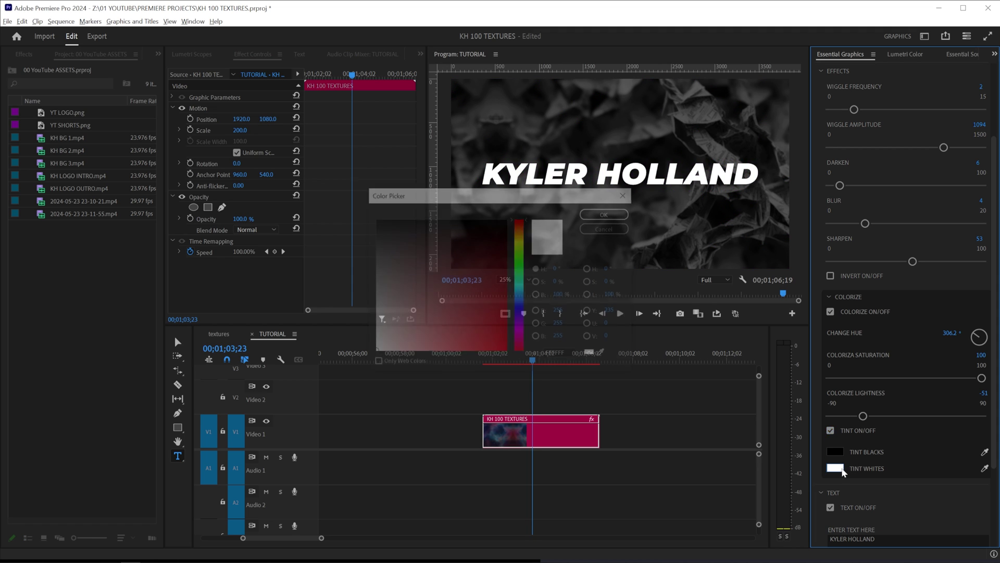
left_click_drag(458, 303, 592, 367)
left_click(604, 216)
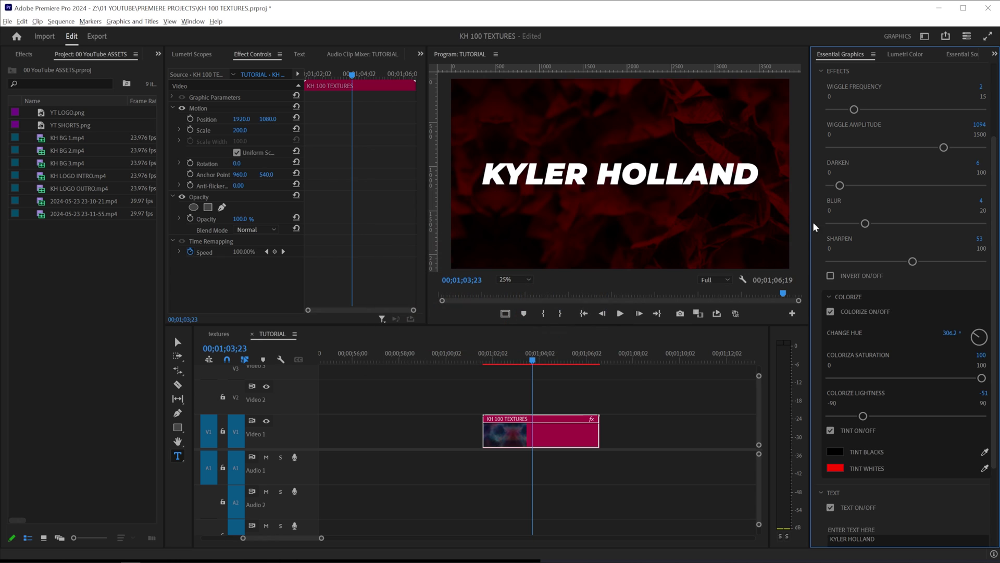
Set Change Image to 9 for a dark red backdrop
scroll(921, 101, "up", 3)
left_click_drag(876, 102, 835, 103)
scroll(740, 261, "down", 1)
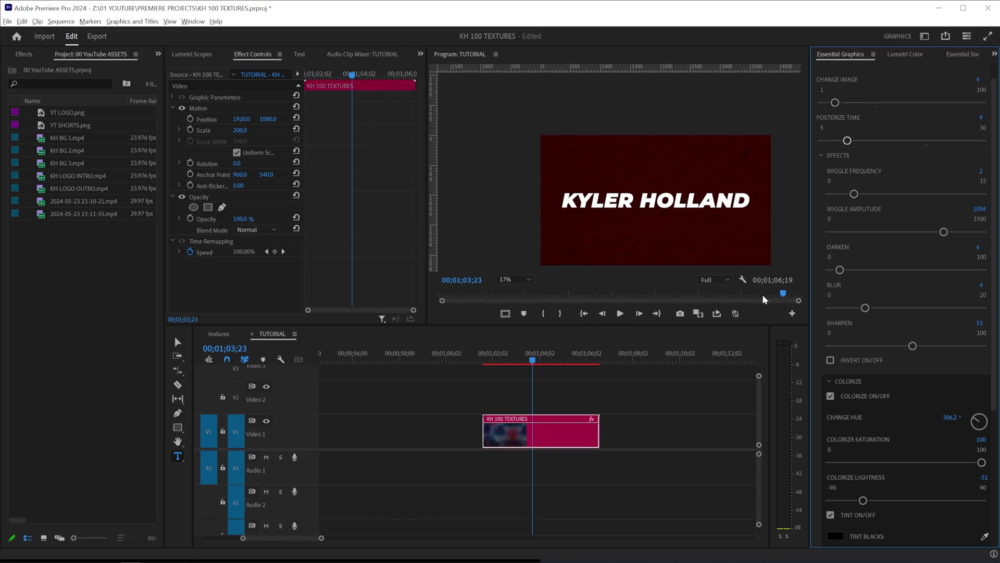